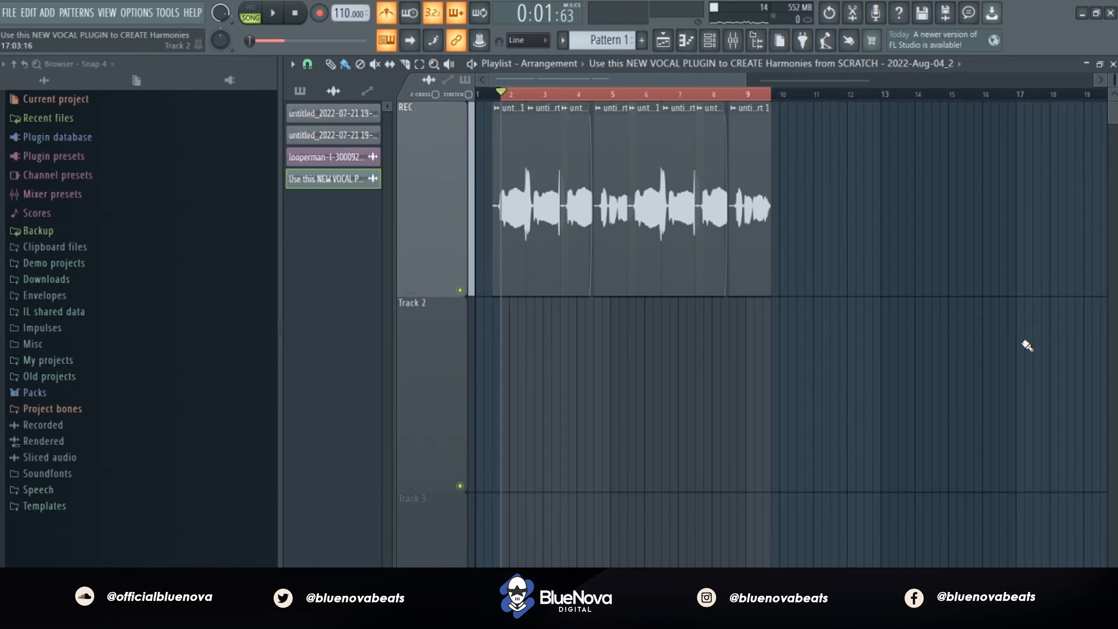
# - Turn on Generate Notes in Waves Harmony Stereo while the lead vocal plays, and stop playback
pyautogui.scroll(1, 1021, 335)
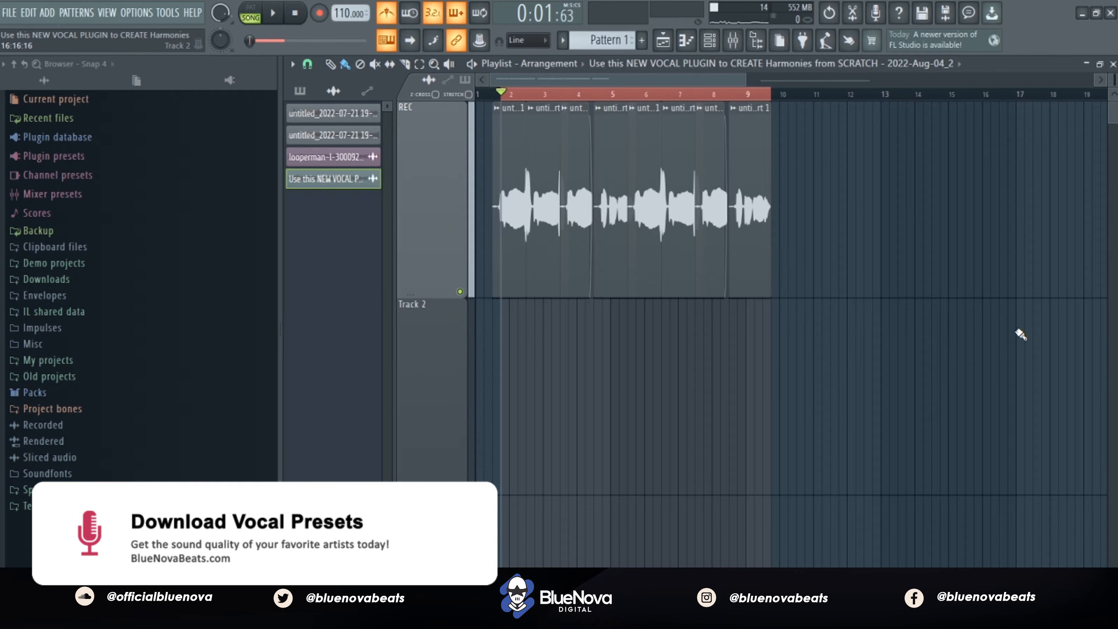
pyautogui.press('space')
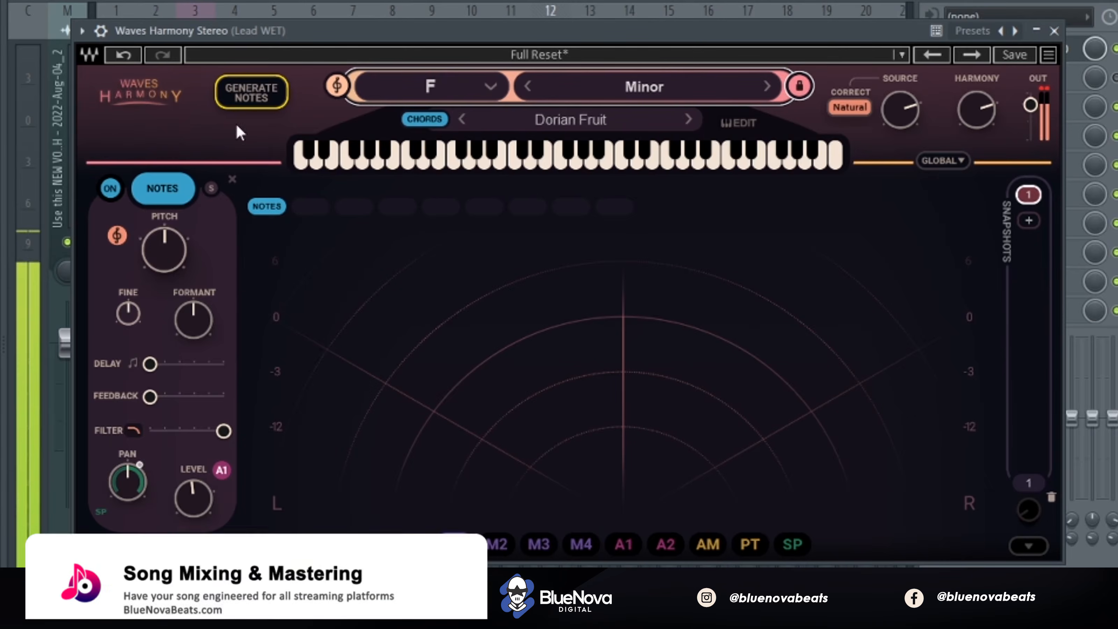
pyautogui.click(468, 143)
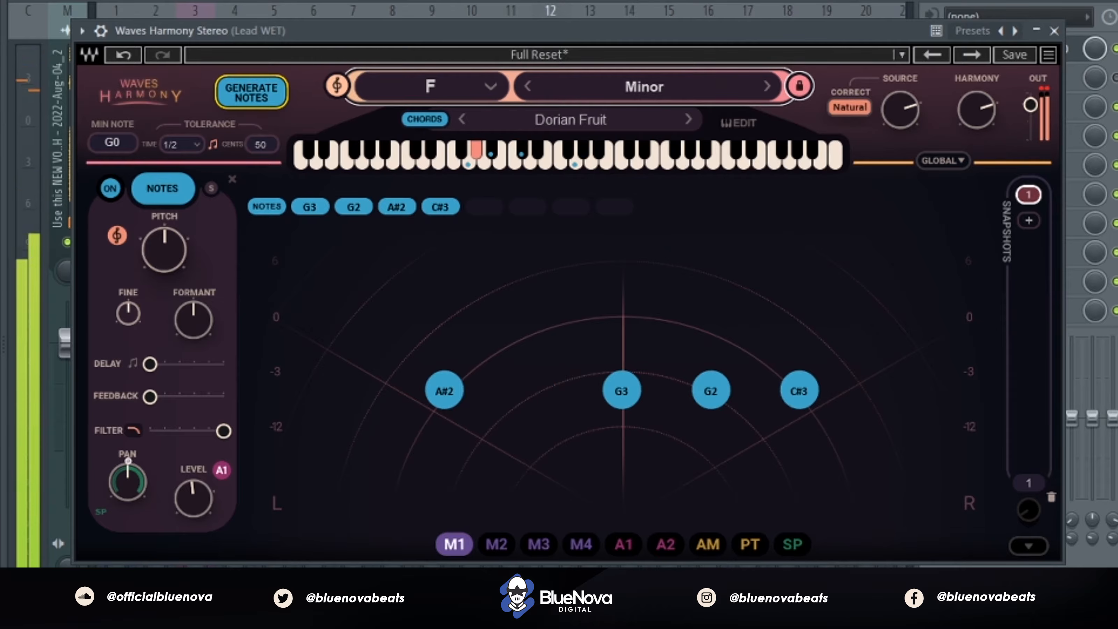
pyautogui.click(293, 19)
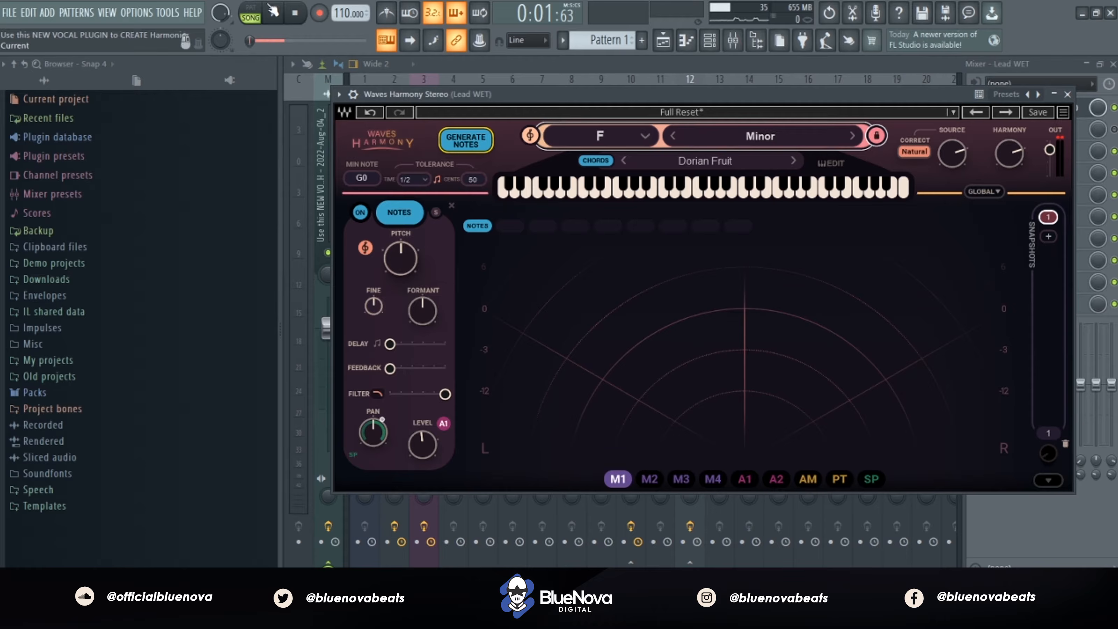
# - Fill all eight harmony slots with the voices U, -5, +7, -2, +4, -9, +12 and -12 during vocal playback, and stop it
pyautogui.click(276, 14)
pyautogui.click(509, 226)
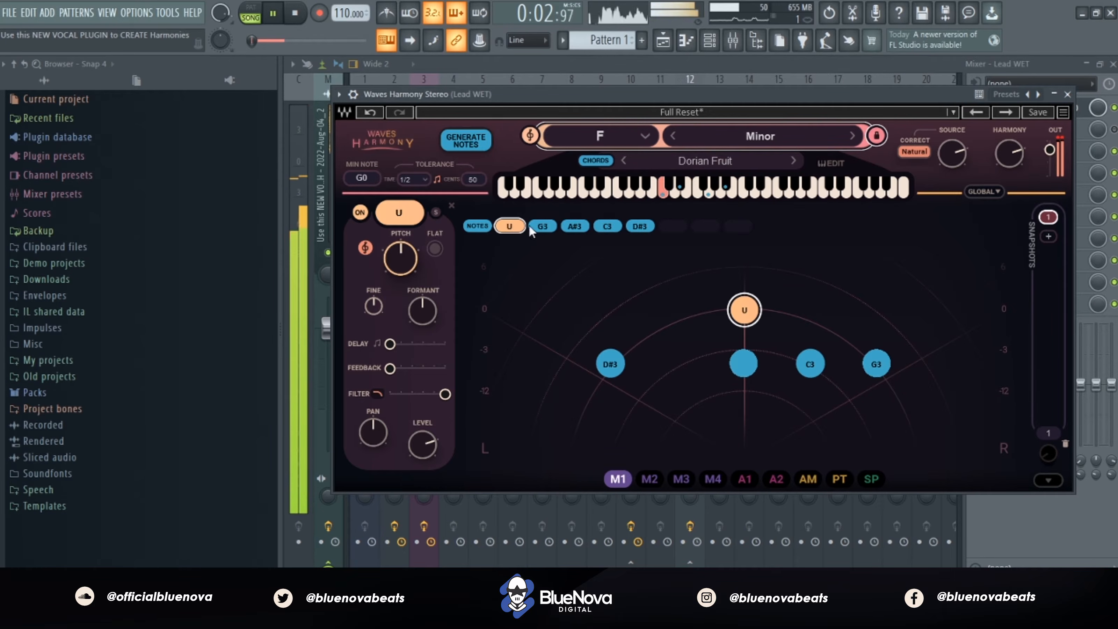
pyautogui.click(545, 225)
pyautogui.click(576, 227)
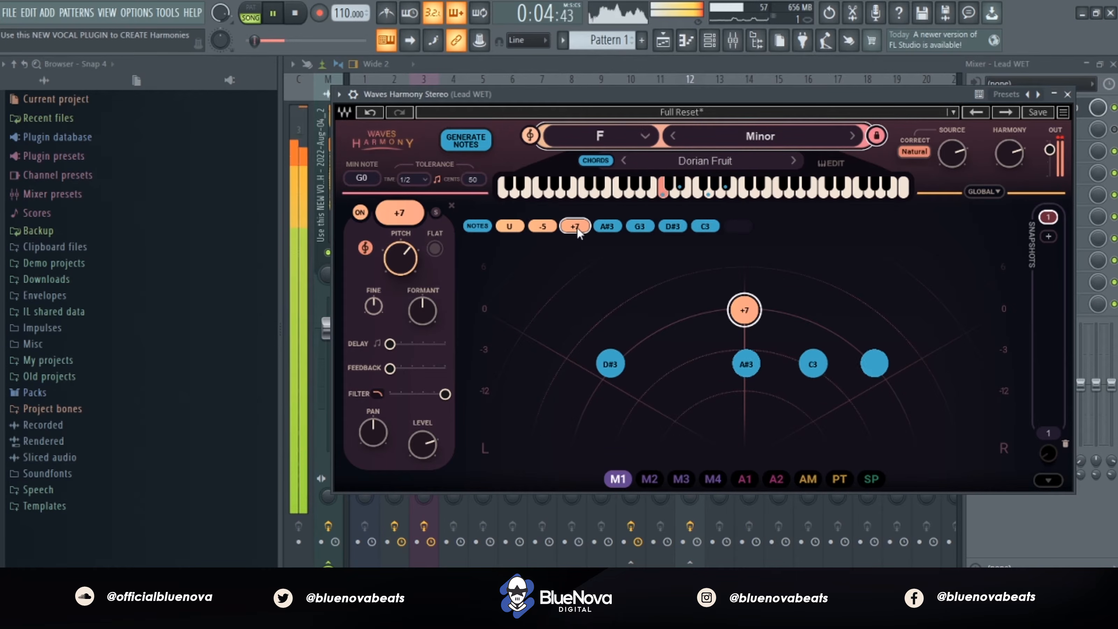
pyautogui.click(618, 227)
pyautogui.click(641, 227)
pyautogui.click(673, 227)
pyautogui.click(705, 226)
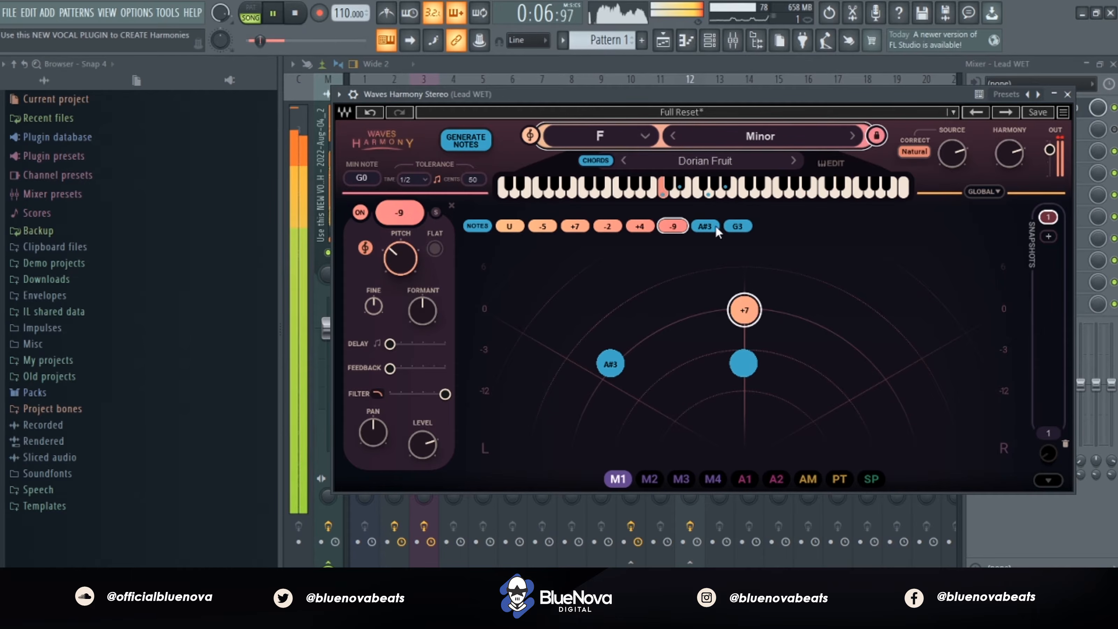
pyautogui.click(736, 227)
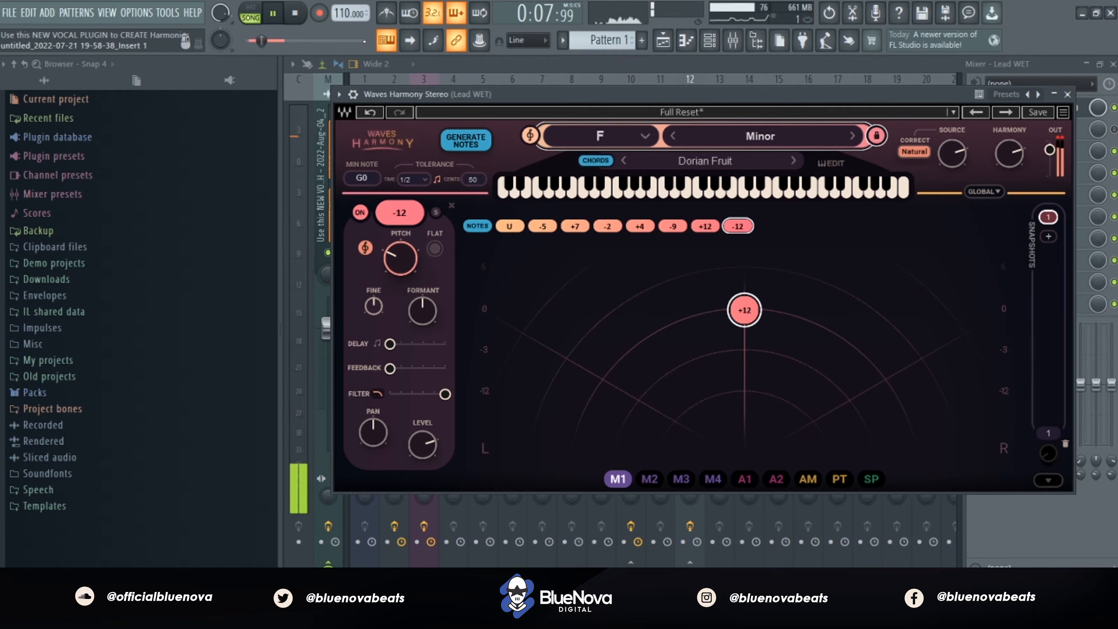
pyautogui.click(295, 14)
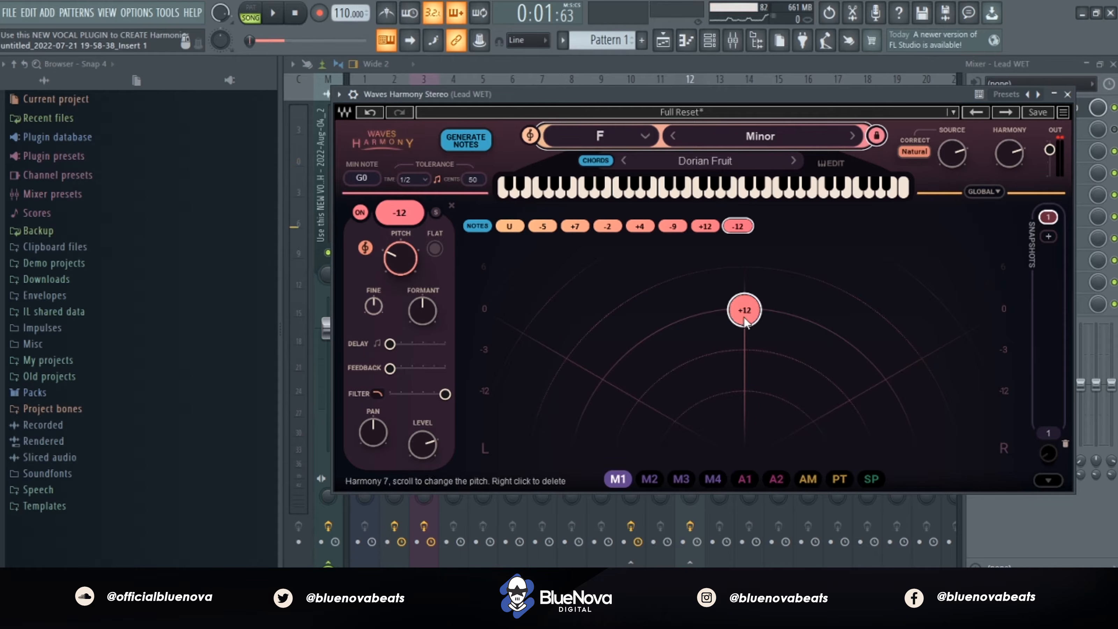
# - Spread the stacked harmony voices across the stereo field at reduced levels, placing +12 at pan 75 and -14.4 dB and +7 far left
pyautogui.moveTo(745, 322); pyautogui.dragTo(942, 404)
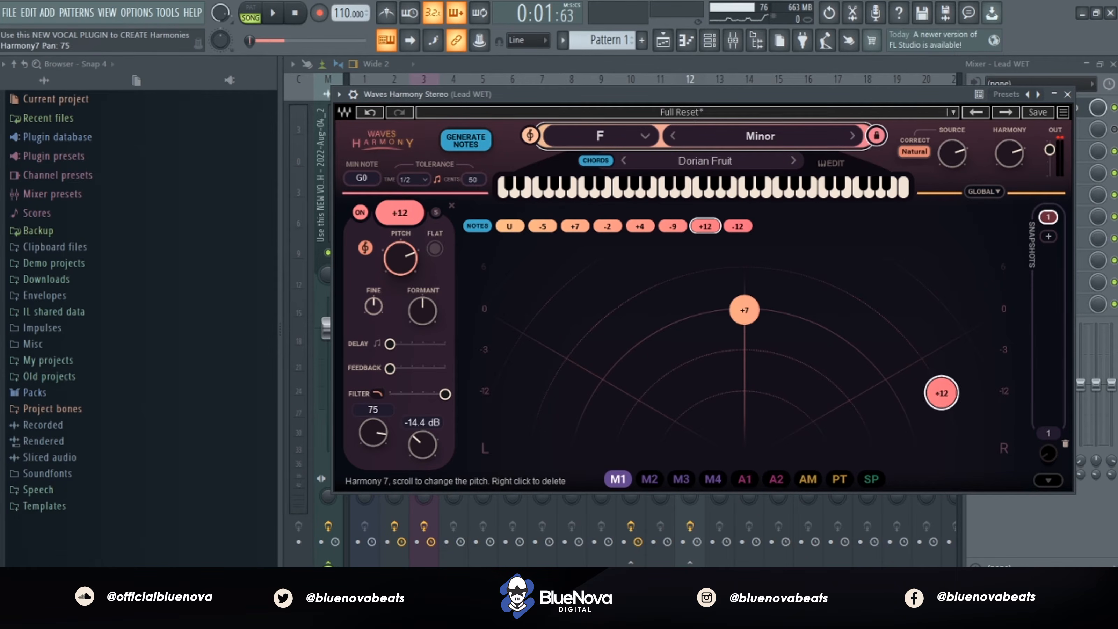
pyautogui.moveTo(743, 320); pyautogui.dragTo(532, 424)
pyautogui.moveTo(745, 312); pyautogui.dragTo(604, 374)
pyautogui.moveTo(745, 311); pyautogui.dragTo(670, 384)
pyautogui.moveTo(745, 311); pyautogui.dragTo(744, 396)
pyautogui.moveTo(744, 310); pyautogui.dragTo(812, 374)
pyautogui.moveTo(748, 310); pyautogui.dragTo(874, 418)
# - Move the -5 voice left of centre and place the U voice at the centre of the field with a low level
pyautogui.moveTo(748, 403); pyautogui.dragTo(718, 434)
pyautogui.moveTo(606, 379); pyautogui.dragTo(660, 393)
pyautogui.moveTo(714, 428); pyautogui.dragTo(746, 428)
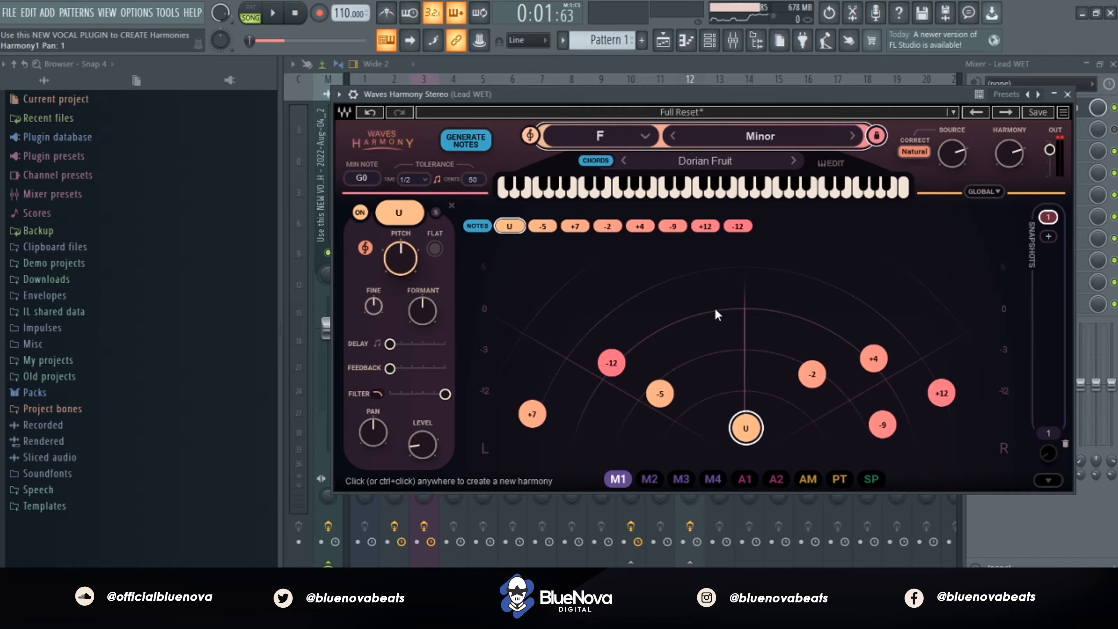
# - Play the harmonized vocal, lower the plugin's output level to -2.2 dB, and stop playback
pyautogui.click(283, 17)
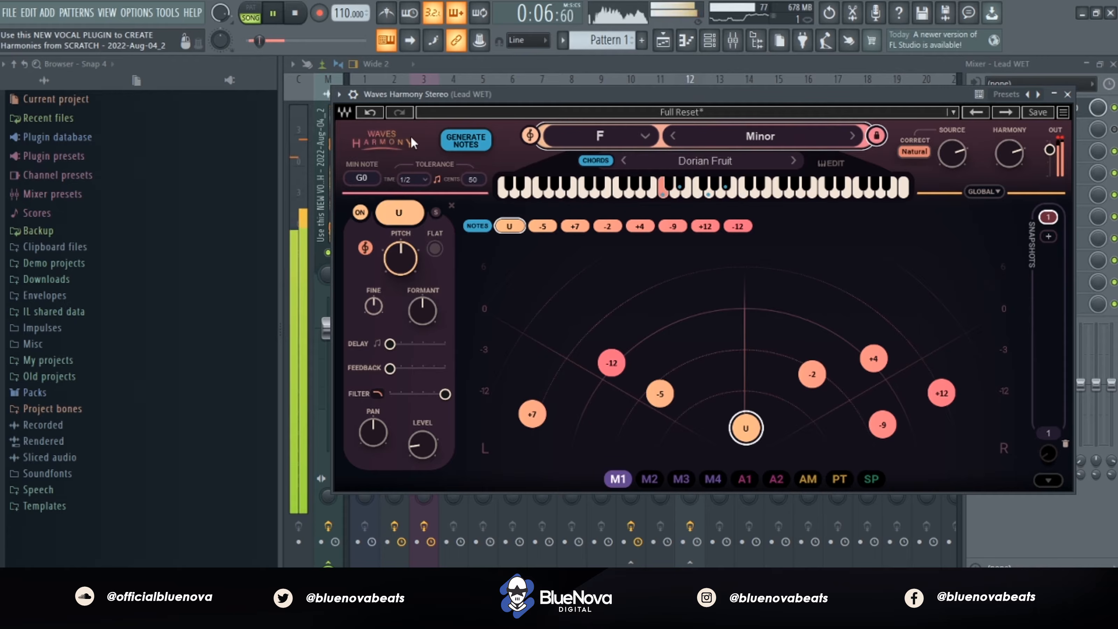
pyautogui.moveTo(1050, 149); pyautogui.dragTo(1050, 155)
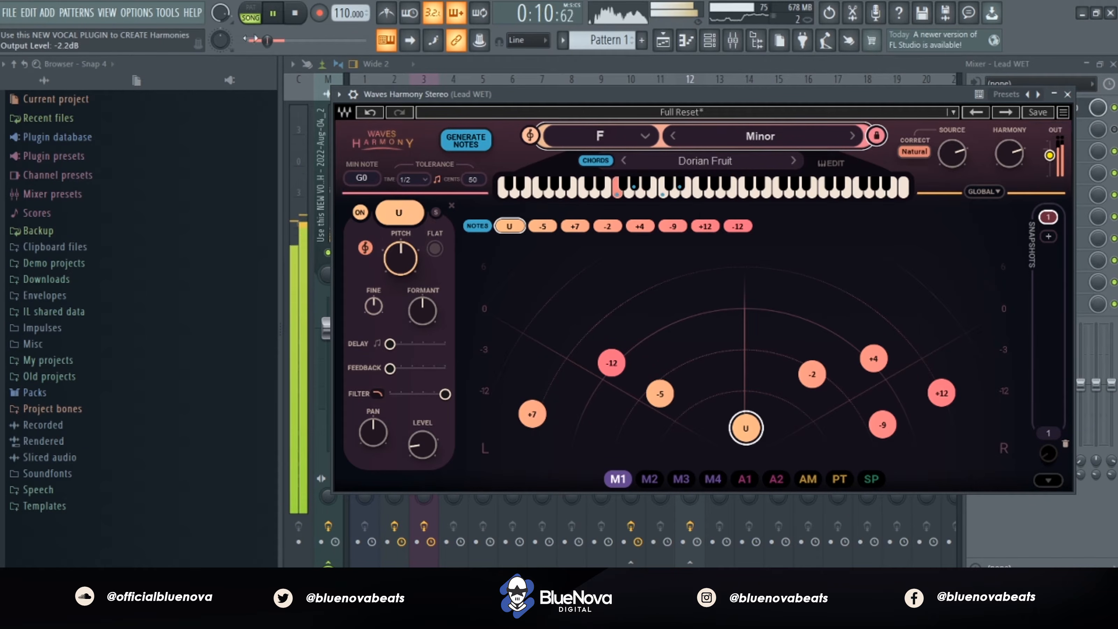
pyautogui.click(299, 17)
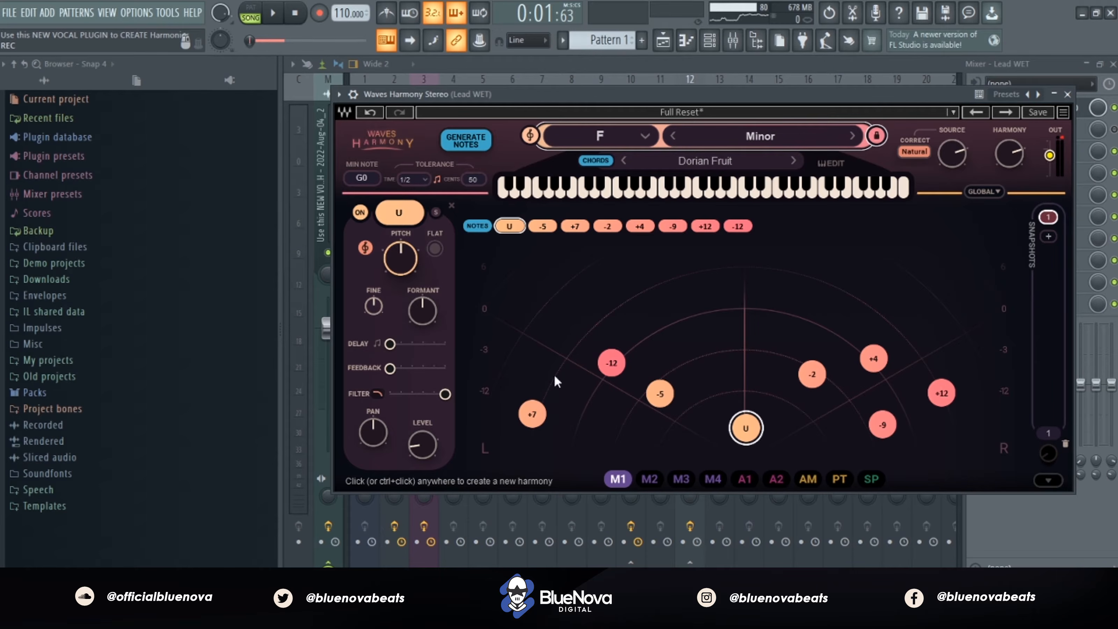
# - Solo the +7 harmony voice and turn the Source level all the way down
pyautogui.click(532, 413)
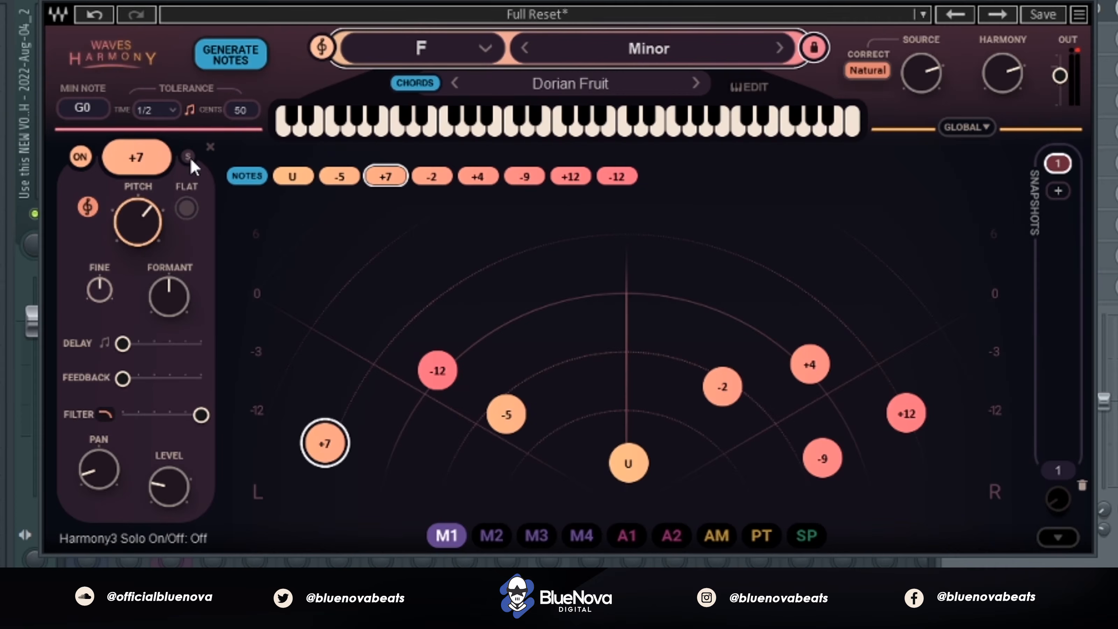
pyautogui.click(190, 157)
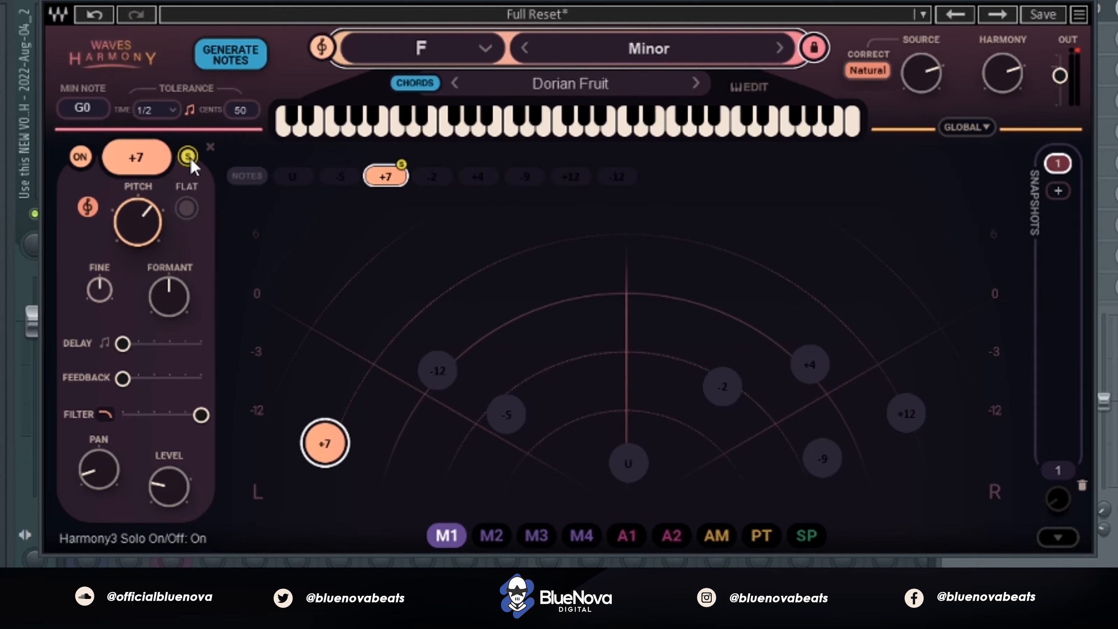
pyautogui.moveTo(924, 76); pyautogui.dragTo(924, 82)
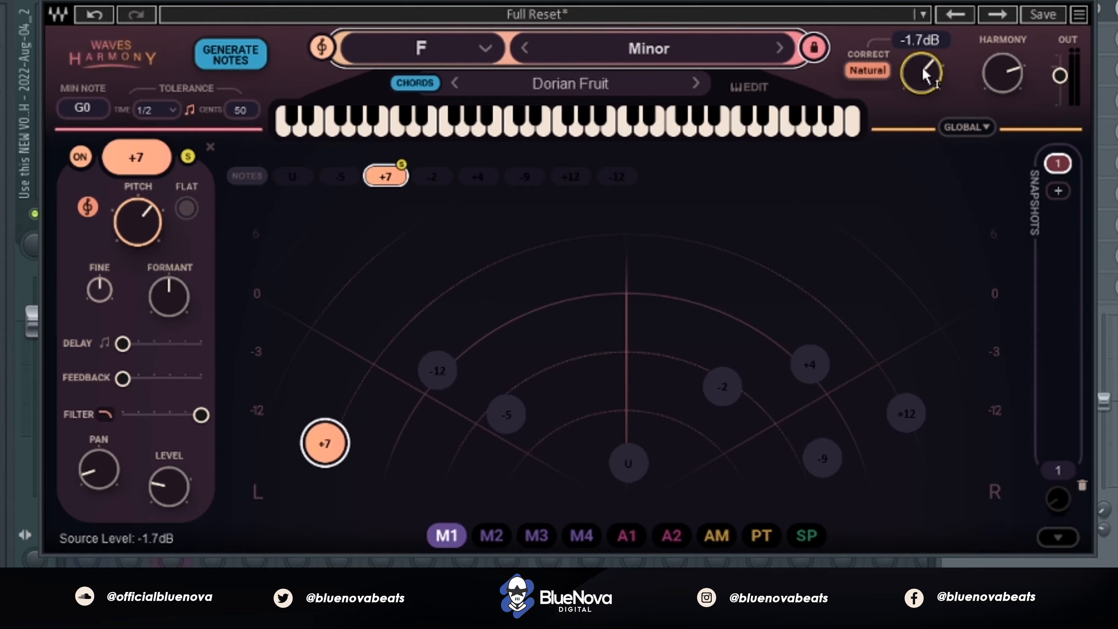
pyautogui.moveTo(922, 67); pyautogui.dragTo(922, 185)
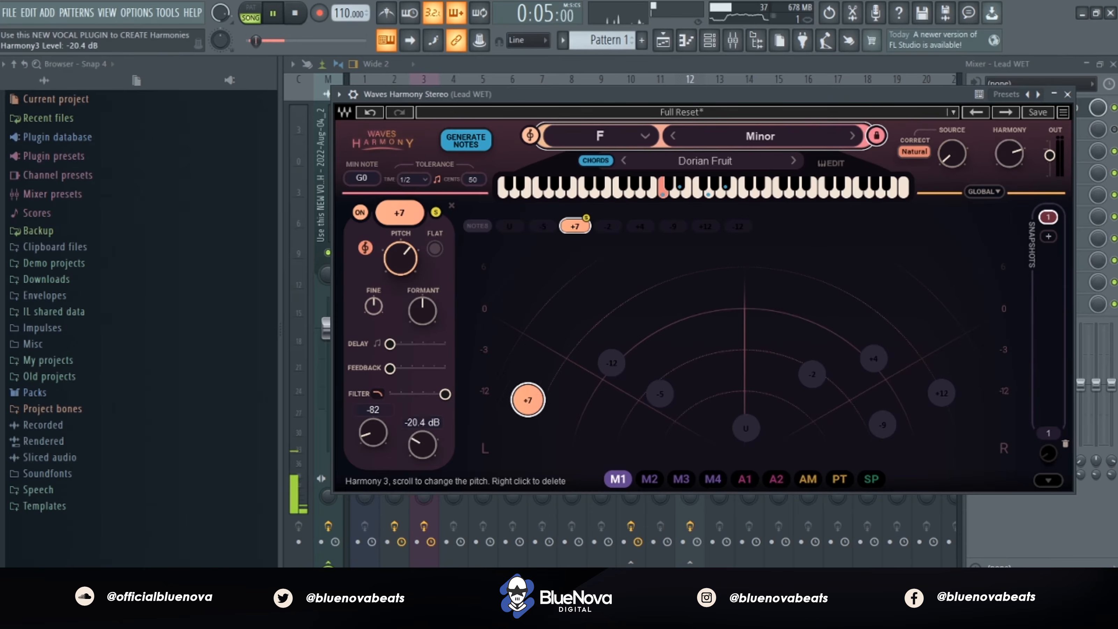
# - Raise the soloed +7 voice to -3.0 dB at pan -82, and stop playback
pyautogui.moveTo(324, 442); pyautogui.dragTo(319, 344)
pyautogui.moveTo(528, 345); pyautogui.dragTo(529, 350)
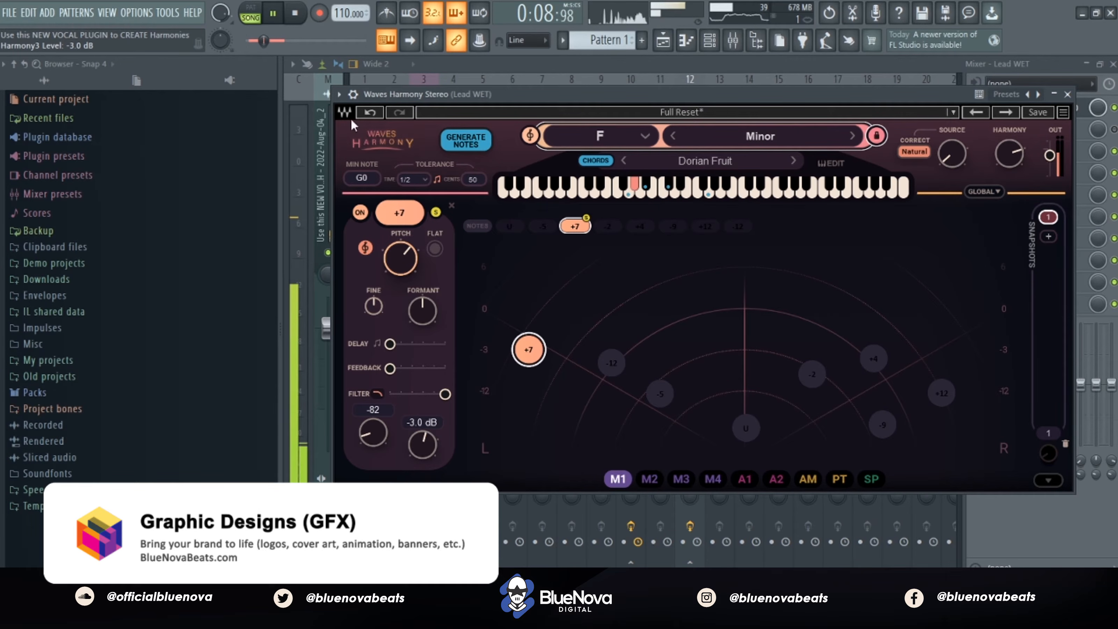
pyautogui.click(295, 15)
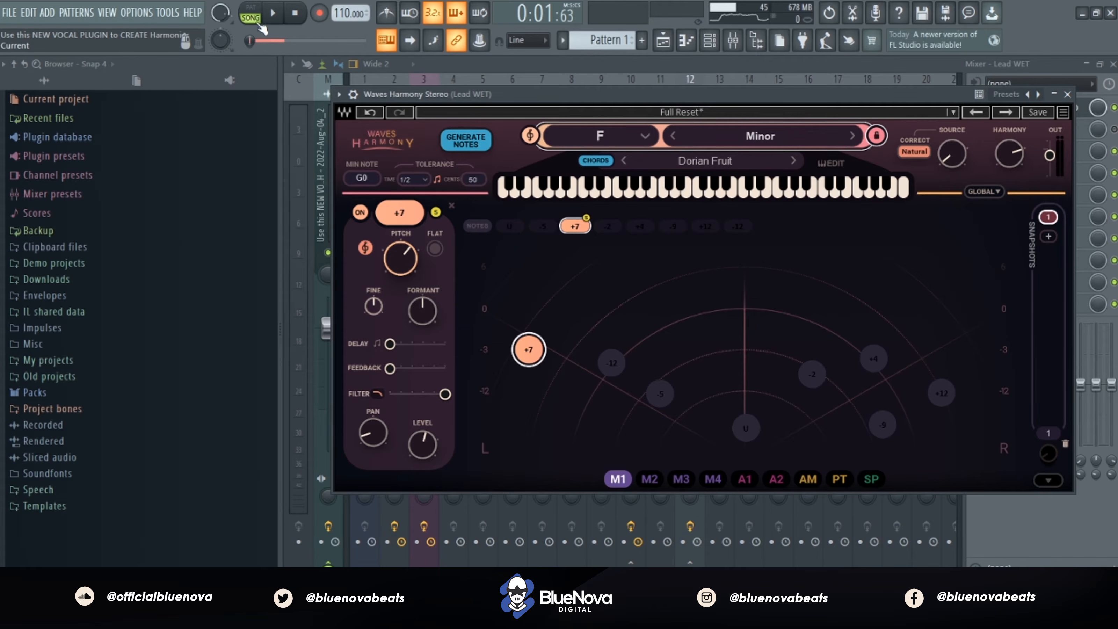
# - Play the vocal, try low and high formants on the +7 voice, set its formant to -8 semitones, and stop playback
pyautogui.click(270, 18)
pyautogui.moveTo(422, 311); pyautogui.dragTo(422, 334)
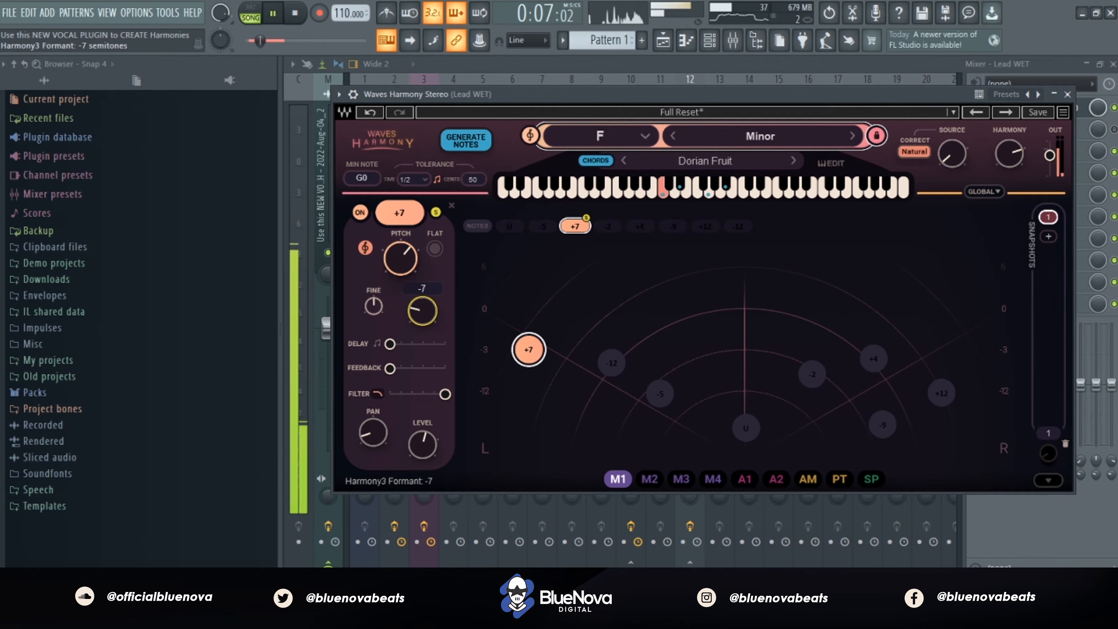
pyautogui.moveTo(421, 311); pyautogui.dragTo(422, 261)
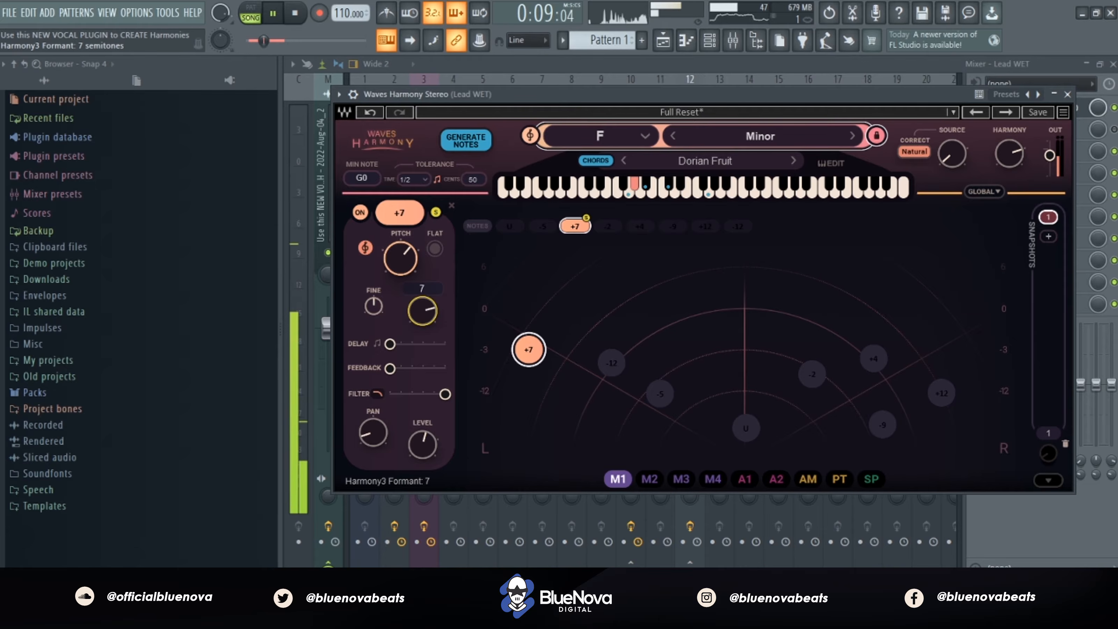
pyautogui.moveTo(422, 311); pyautogui.dragTo(421, 338)
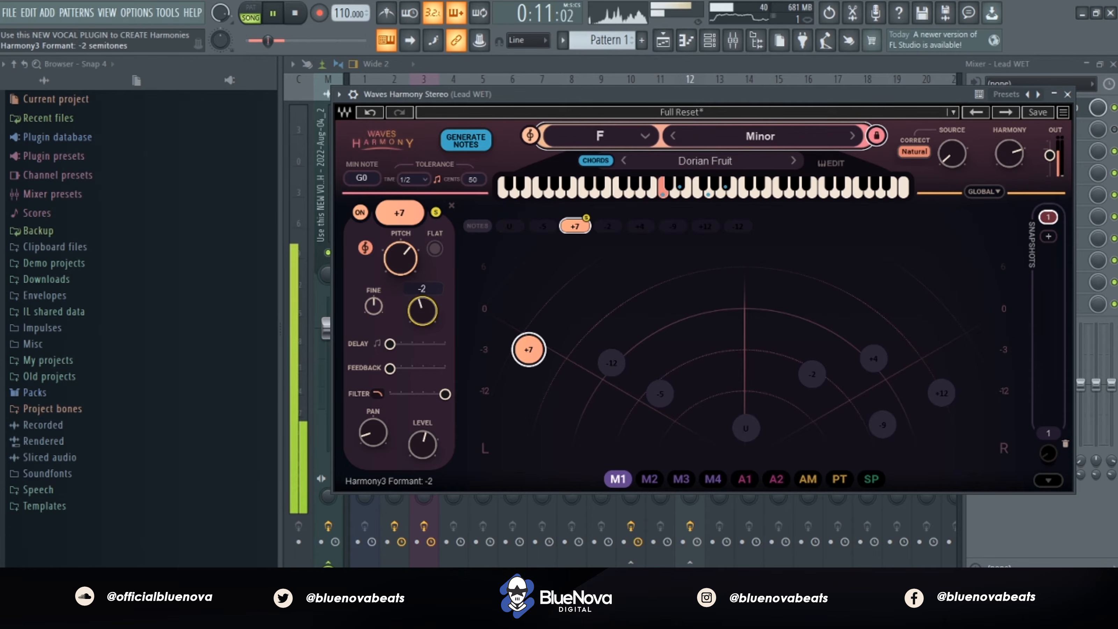
pyautogui.press('space')
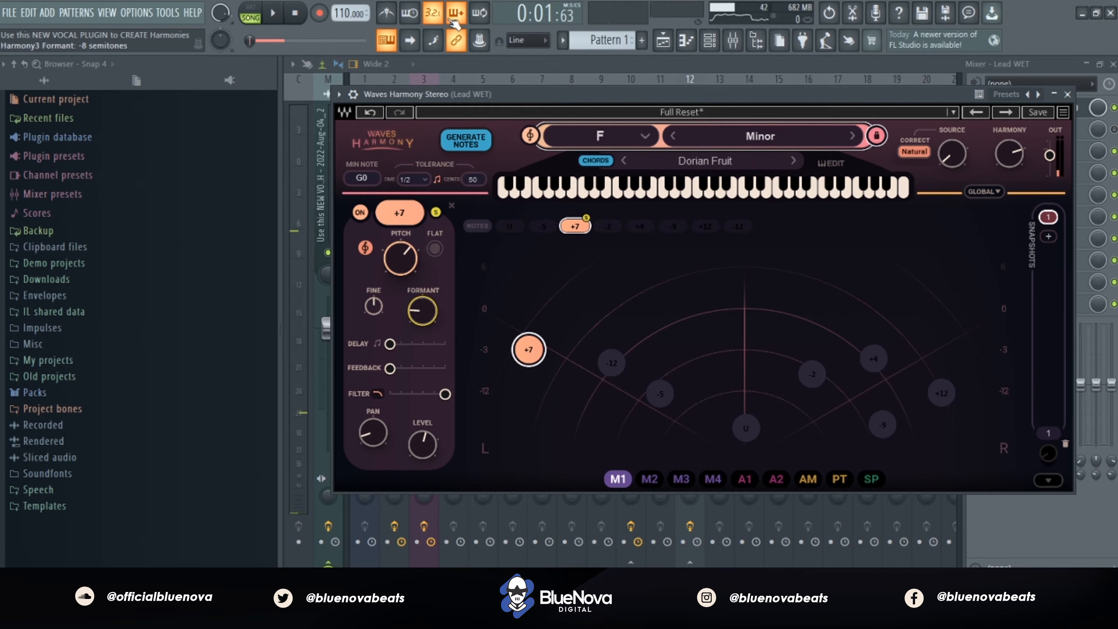
# - Raise the Source level to blend the dry vocal with the soloed +7 voice, and audition the mix
pyautogui.click(949, 160)
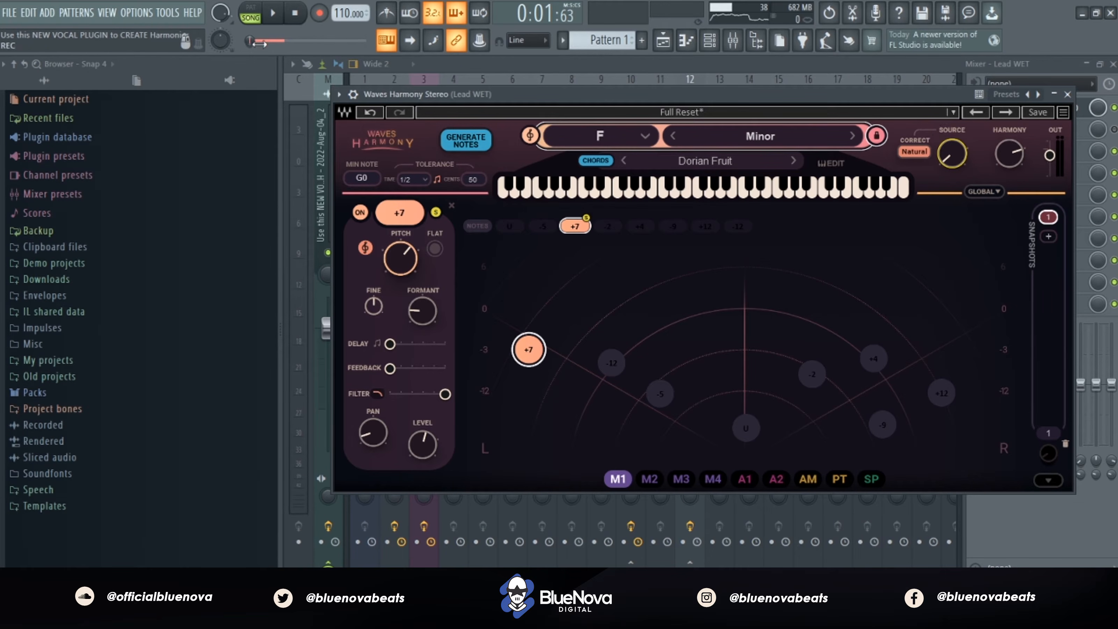
pyautogui.click(282, 17)
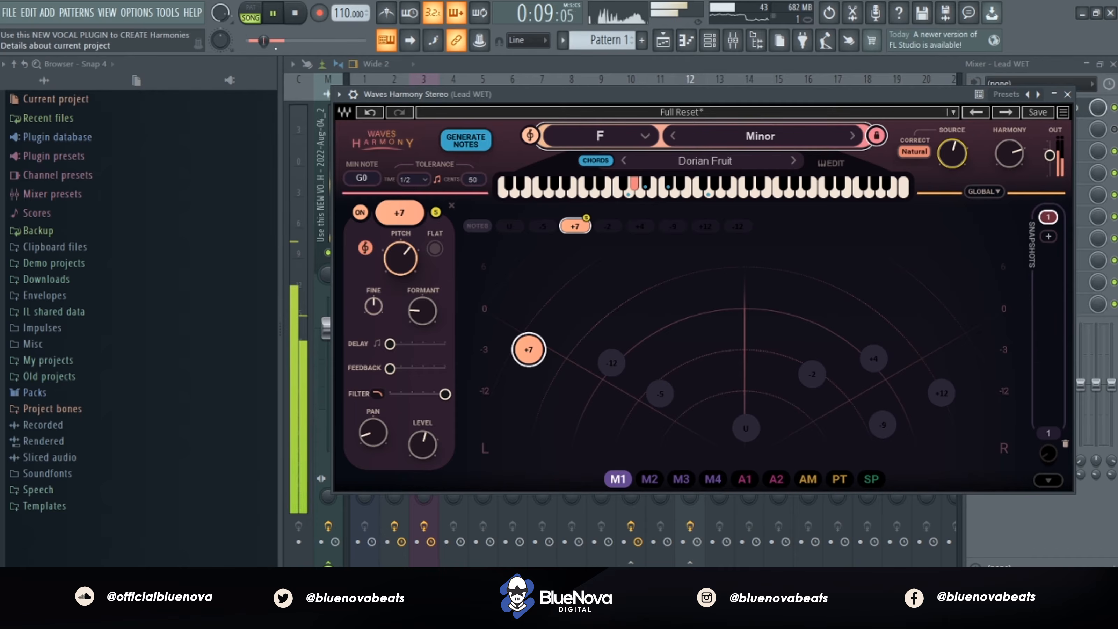
pyautogui.click(294, 13)
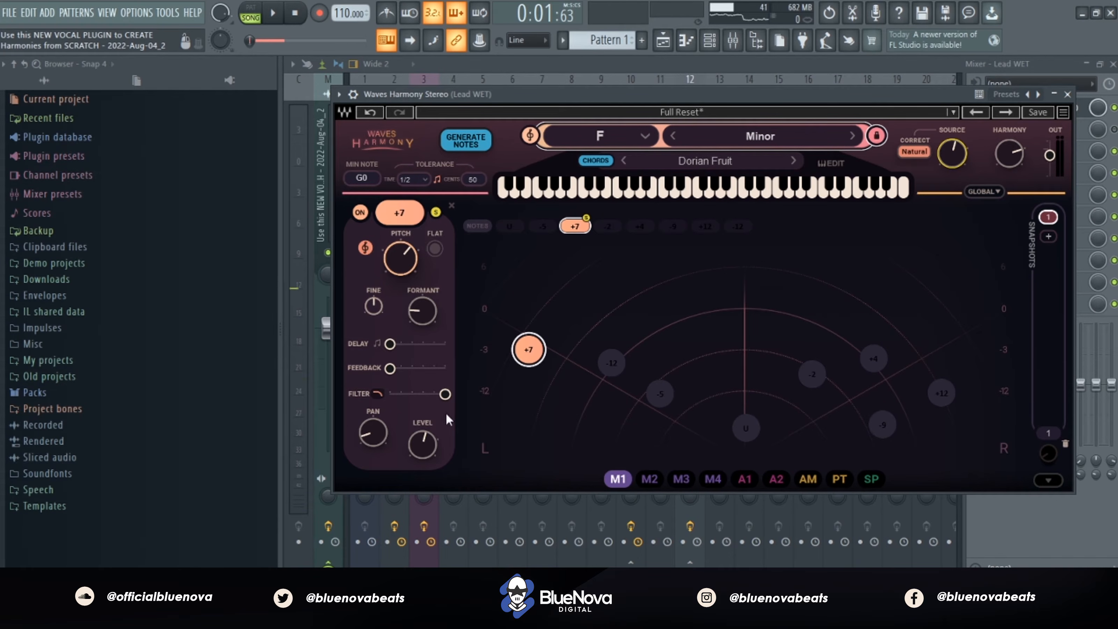
# - Lower the +7 voice's filter cutoff from its maximum during playback, then raise it partway back
pyautogui.moveTo(448, 395)
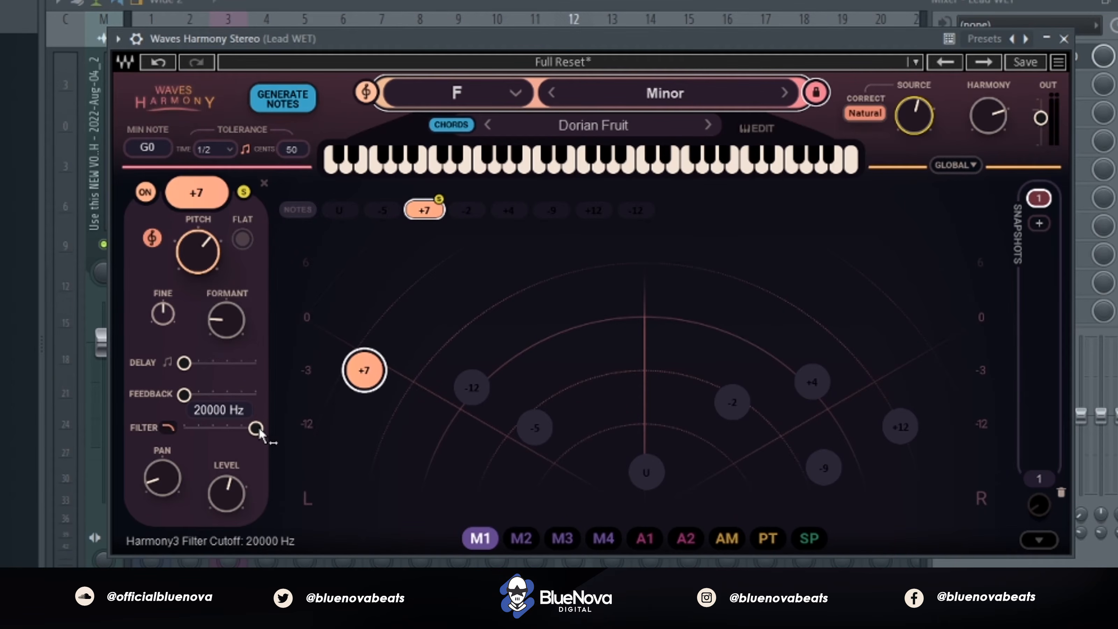
pyautogui.press('space')
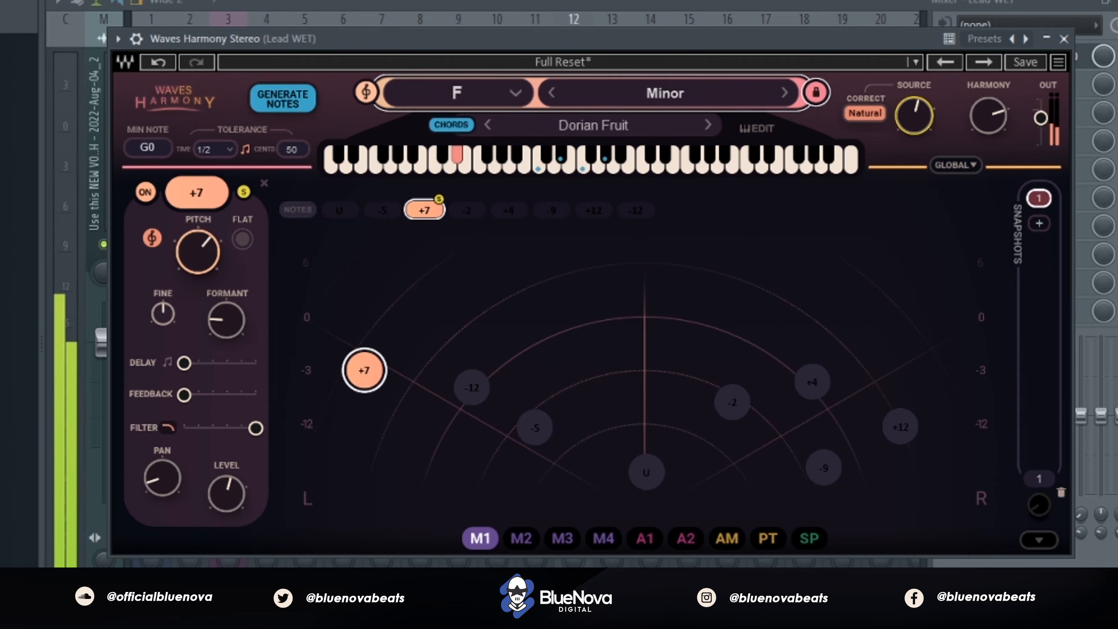
pyautogui.moveTo(258, 434); pyautogui.dragTo(210, 427)
pyautogui.moveTo(216, 428); pyautogui.dragTo(237, 428)
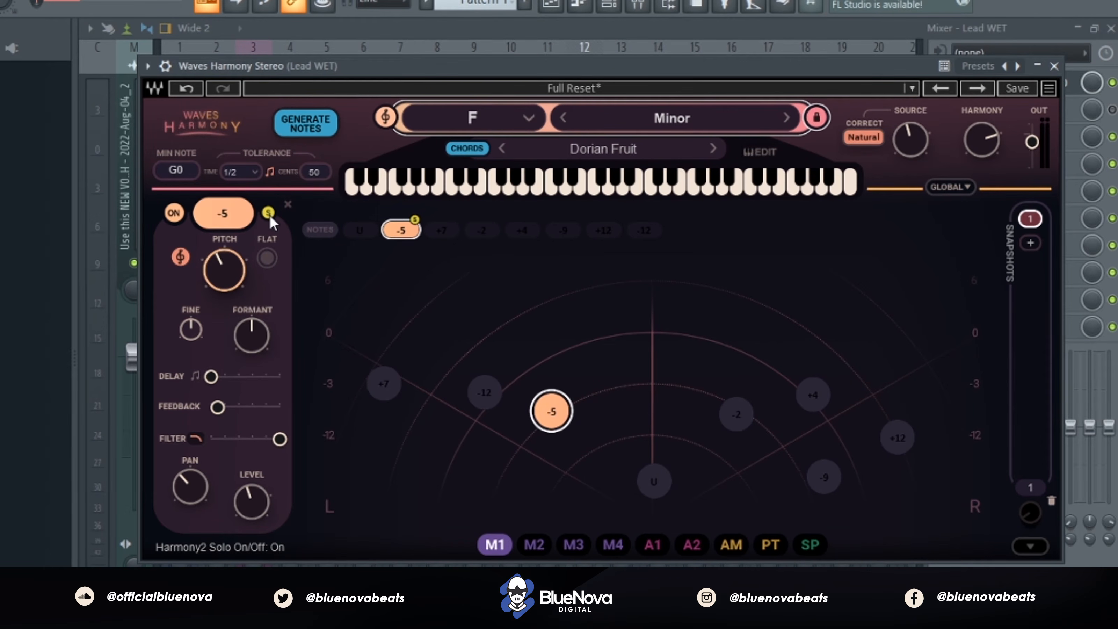
# - Turn off the -5 voice's solo and set the Source level to -Inf
pyautogui.click(270, 217)
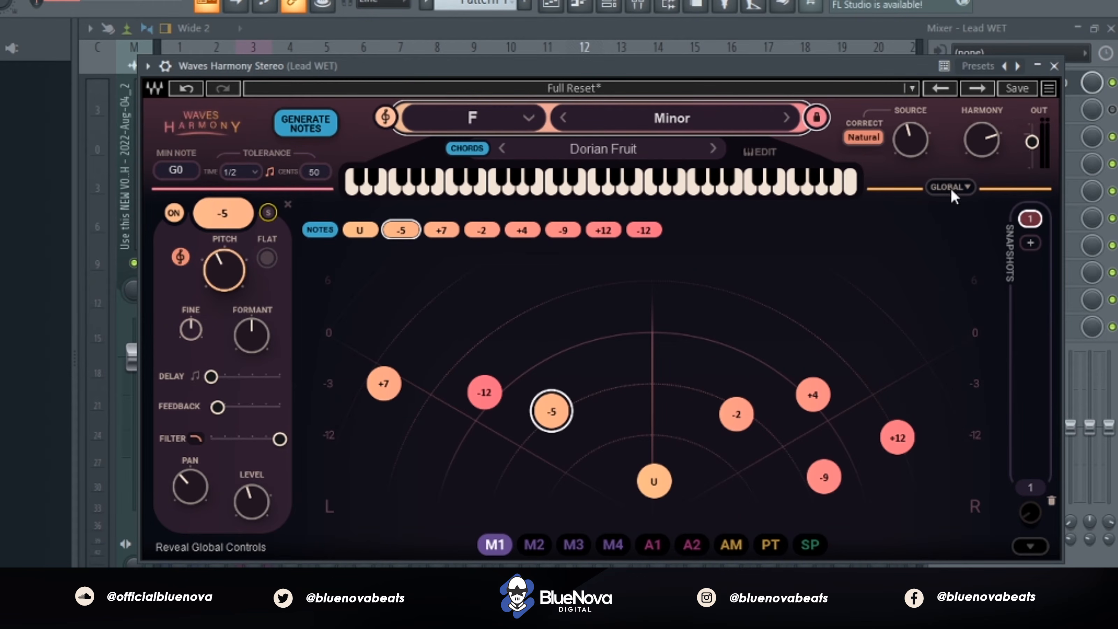
pyautogui.click(917, 137)
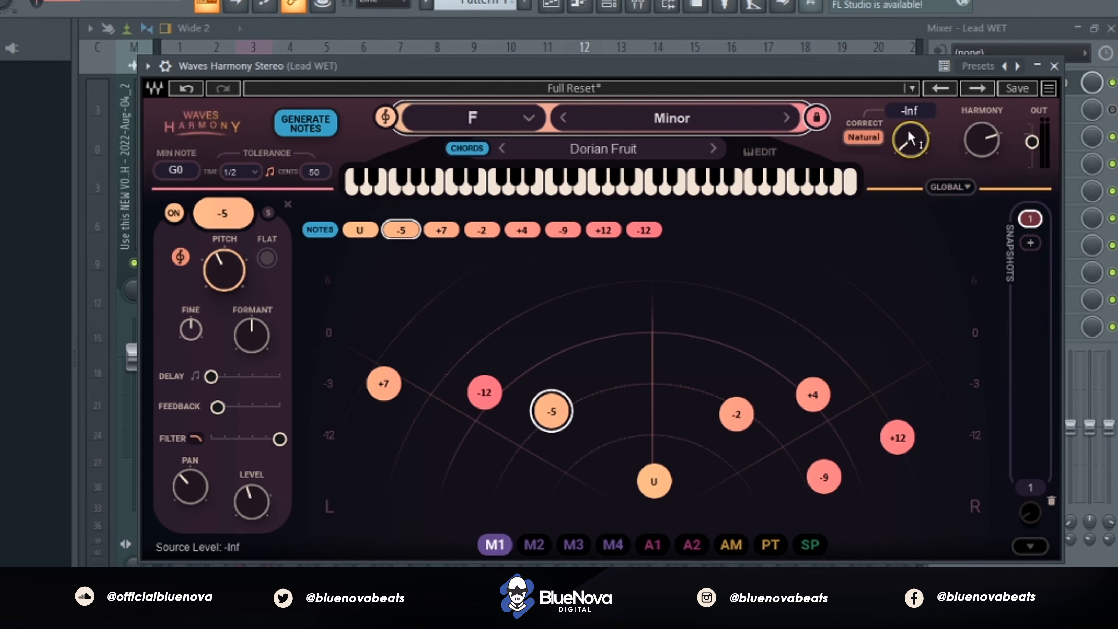
# - Rebalance the -12, -5, -2, -9 and +4 voices in the field, with -5 at pan -24, -11.1 dB and -9 at pan 53, -35.5 dB
pyautogui.moveTo(484, 392); pyautogui.dragTo(479, 427)
pyautogui.moveTo(551, 411); pyautogui.dragTo(572, 429)
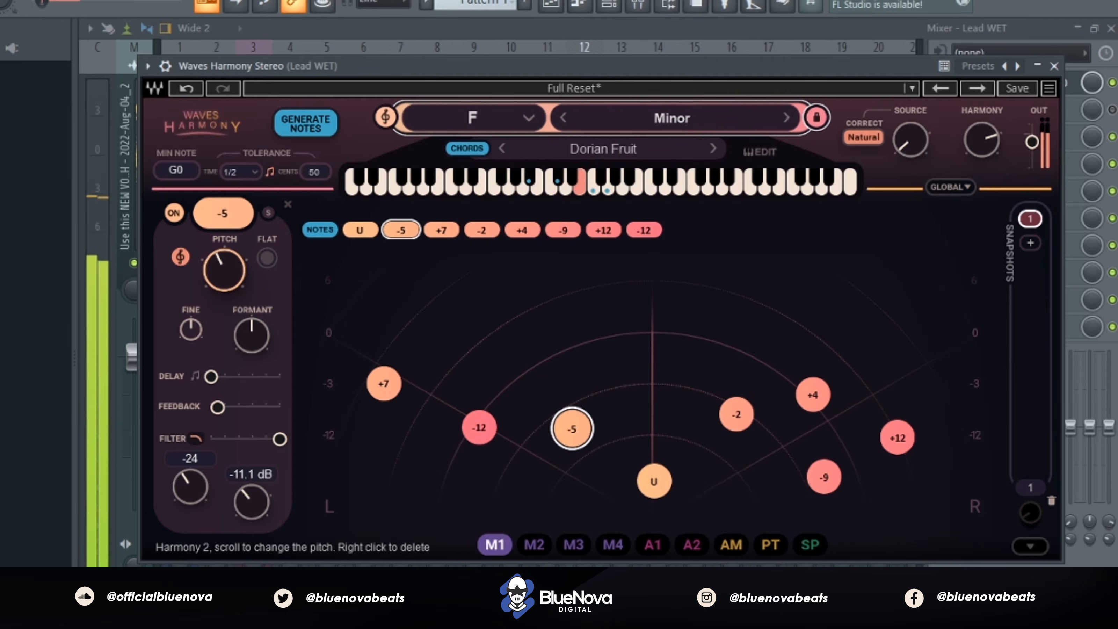
pyautogui.moveTo(736, 414); pyautogui.dragTo(741, 450)
pyautogui.moveTo(832, 481); pyautogui.dragTo(830, 475)
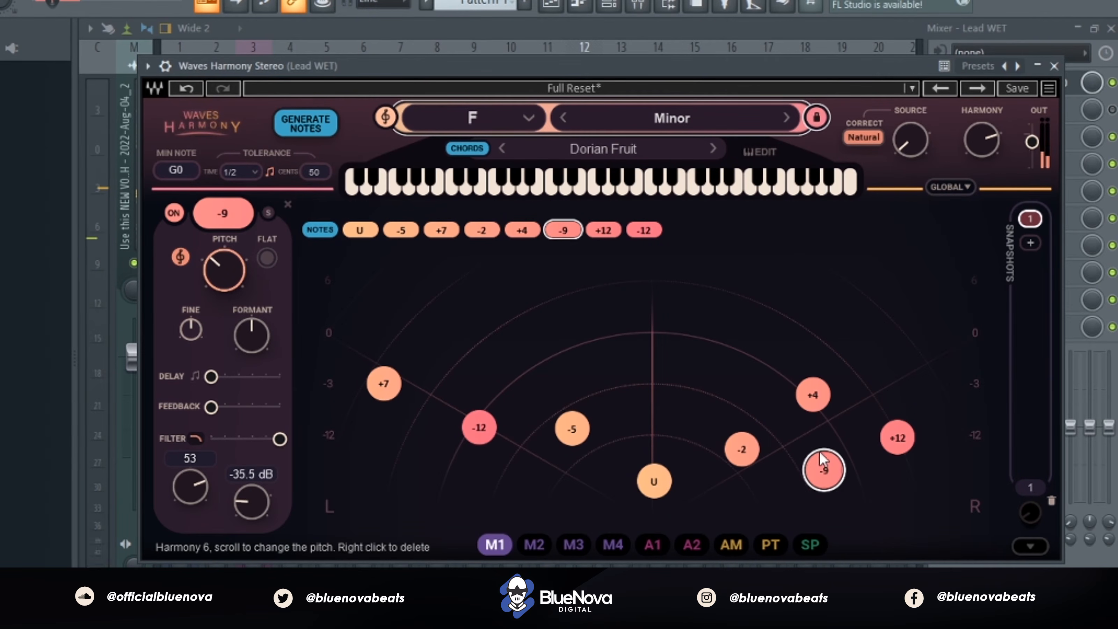
pyautogui.moveTo(807, 404); pyautogui.dragTo(803, 409)
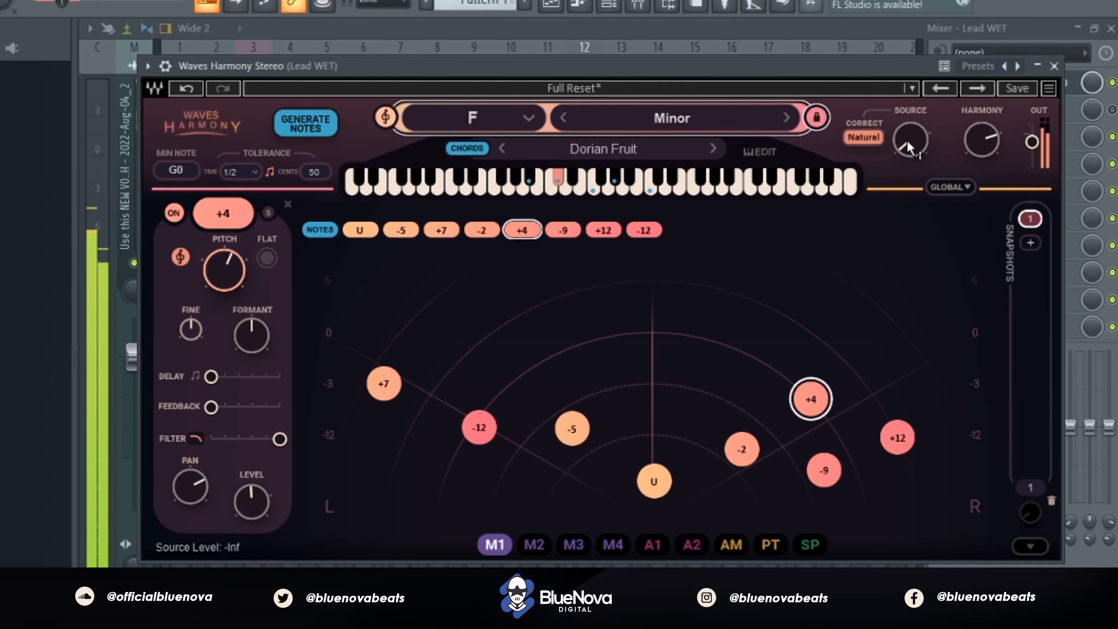
# - Raise the Source level from silence to bring the dry vocal back in with all the harmony voices
pyautogui.moveTo(908, 144); pyautogui.dragTo(907, 124)
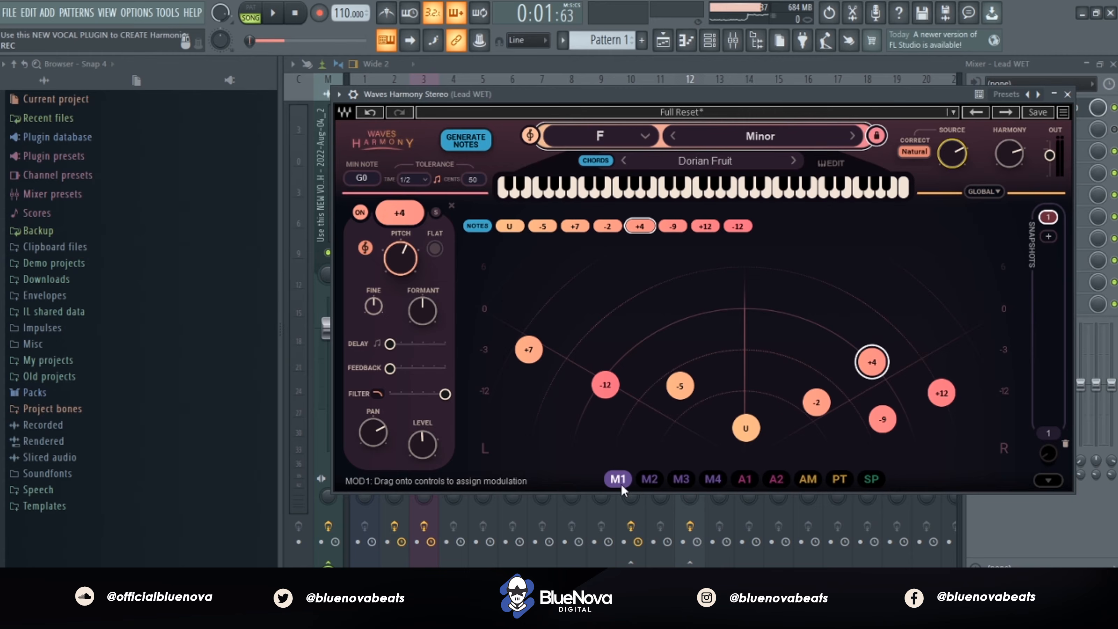
# - Open the modulation section and examine the Mod 2 LFO, the Mod 3 sequencer and the Mod 1 settings
pyautogui.click(631, 480)
pyautogui.click(650, 479)
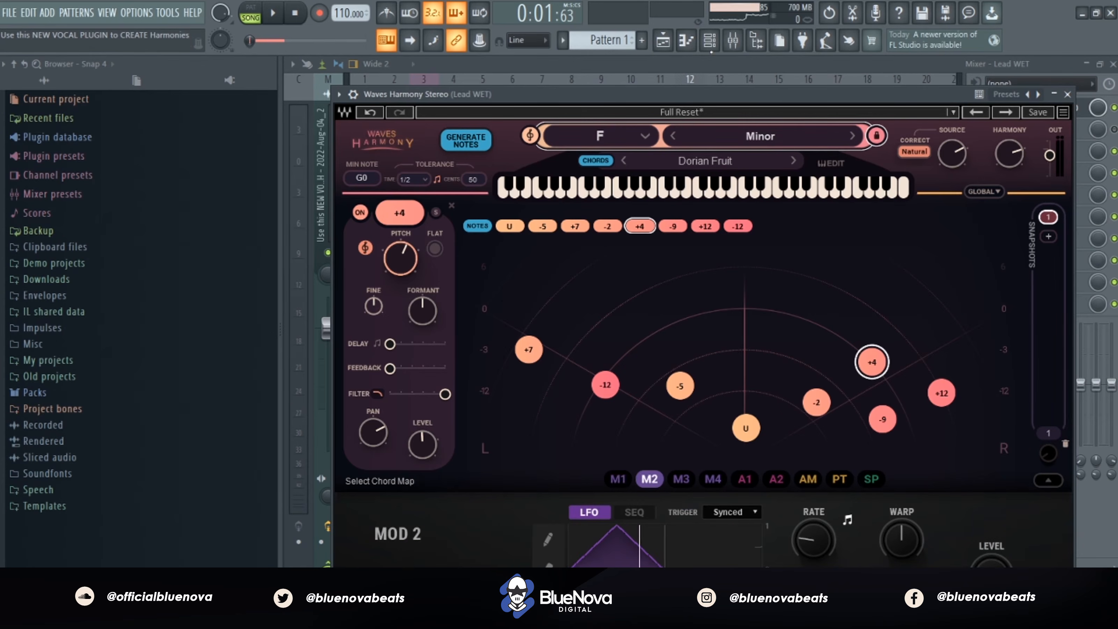
pyautogui.moveTo(764, 94); pyautogui.dragTo(754, 53)
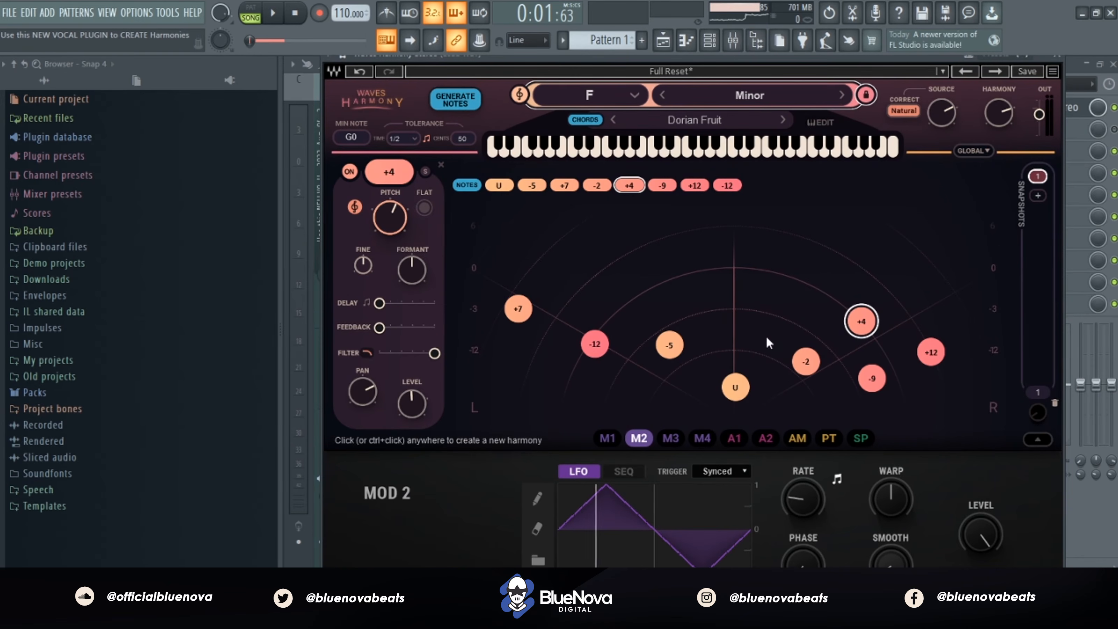
pyautogui.click(668, 438)
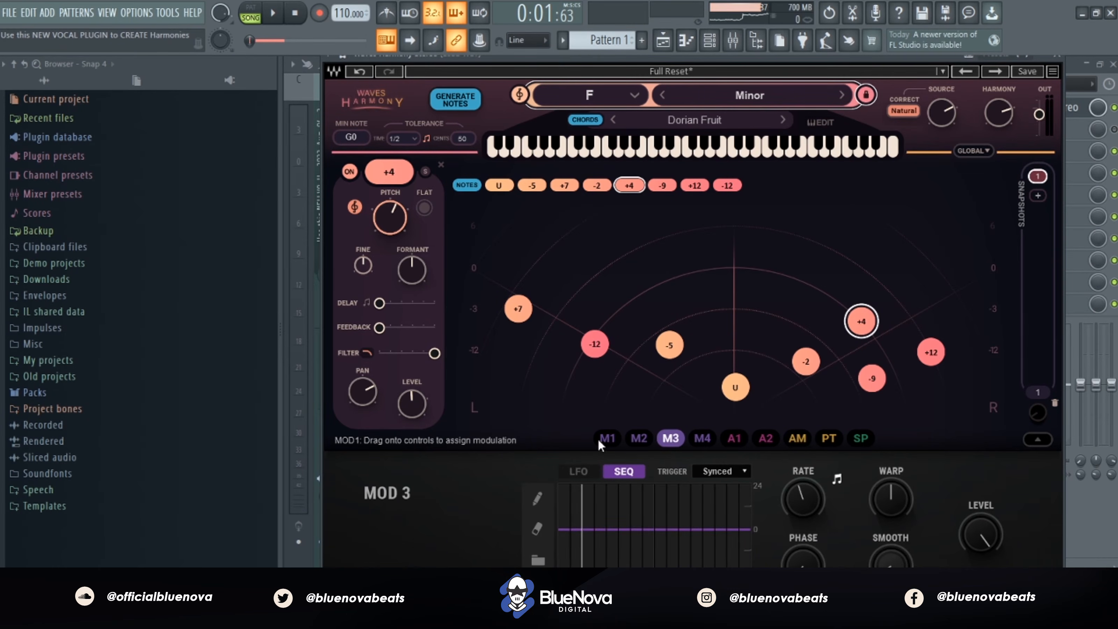
pyautogui.click(607, 438)
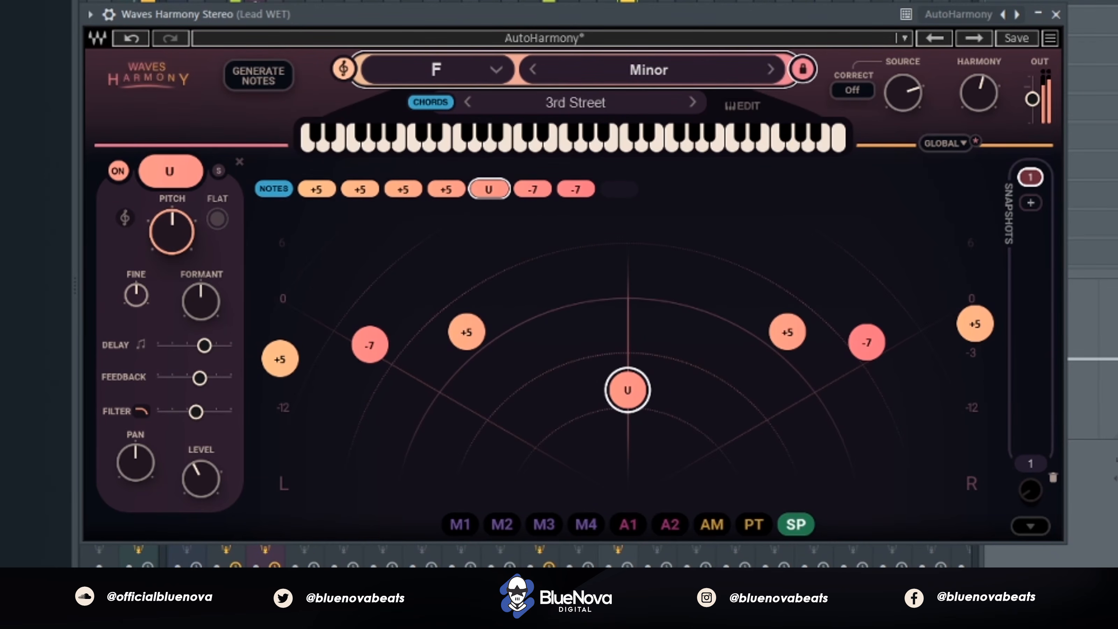
# - Raise the plugin's output level
pyautogui.click(1031, 99)
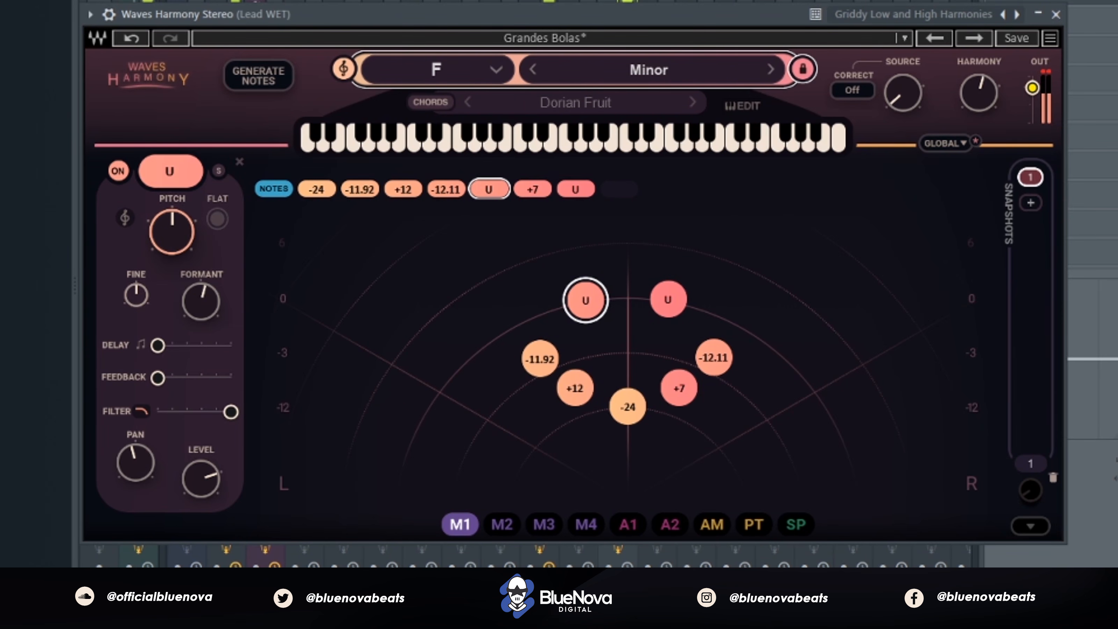
# - Look through the Auto Harmony and Doubler factory presets without loading a different one
pyautogui.click(792, 43)
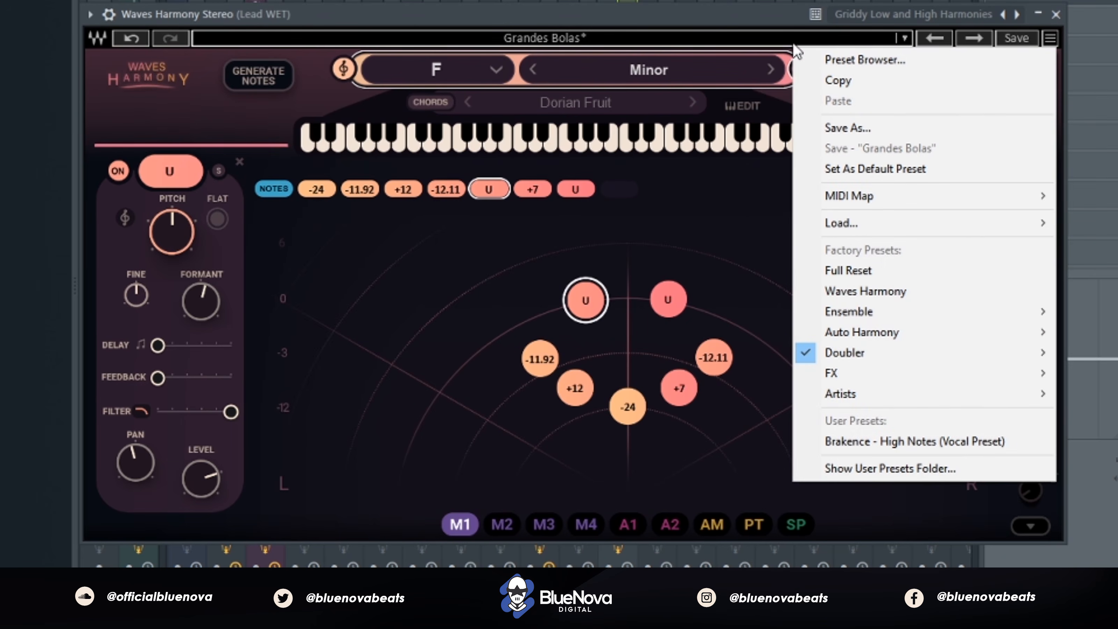
pyautogui.moveTo(922, 316)
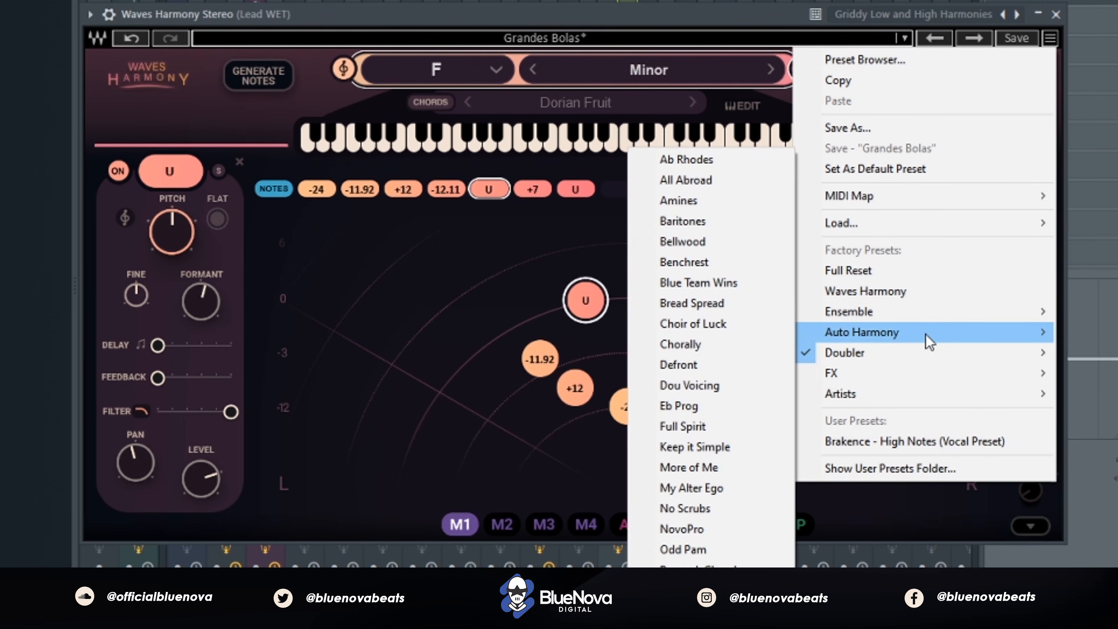
pyautogui.moveTo(929, 341)
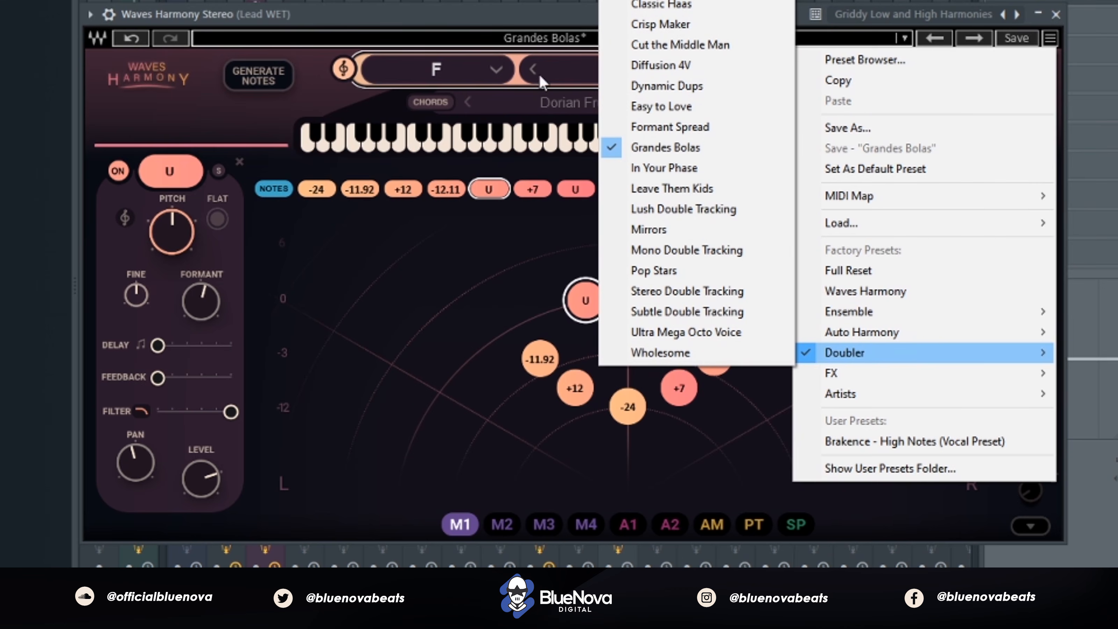
pyautogui.click(488, 17)
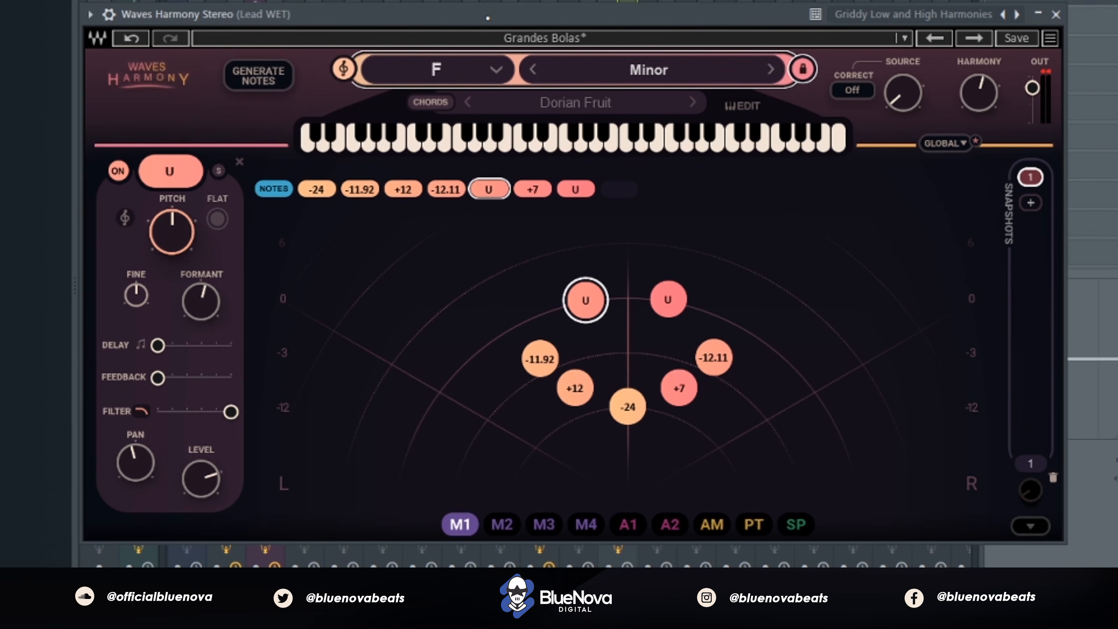